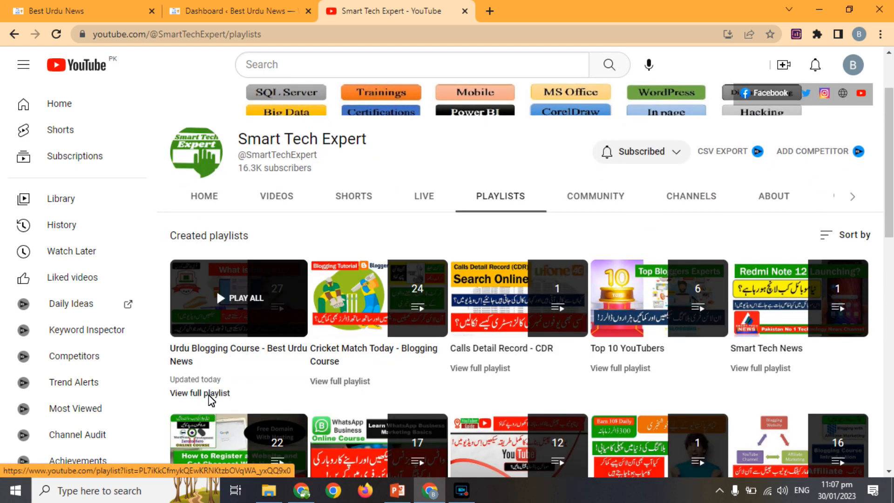
Open the full "Urdu Blogging Course - Best Urdu News" playlist in a new tab and look through its videos.
right_click(210, 395)
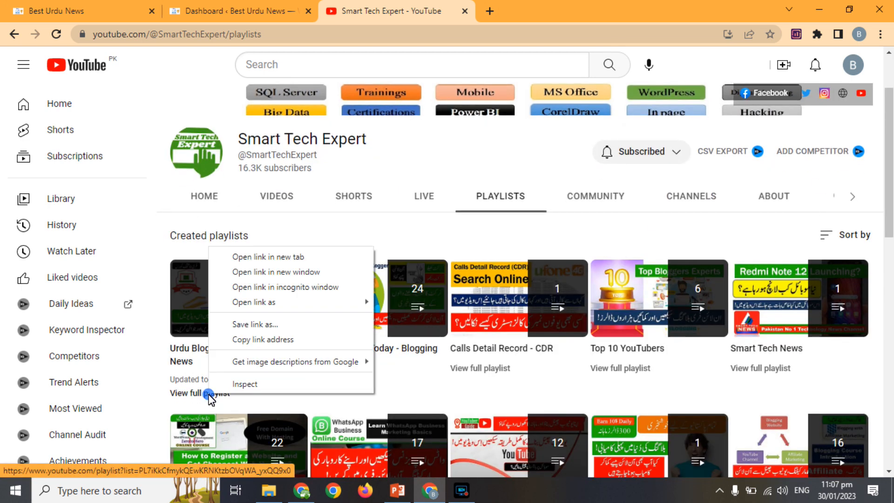
left_click(241, 257)
left_click(513, 5)
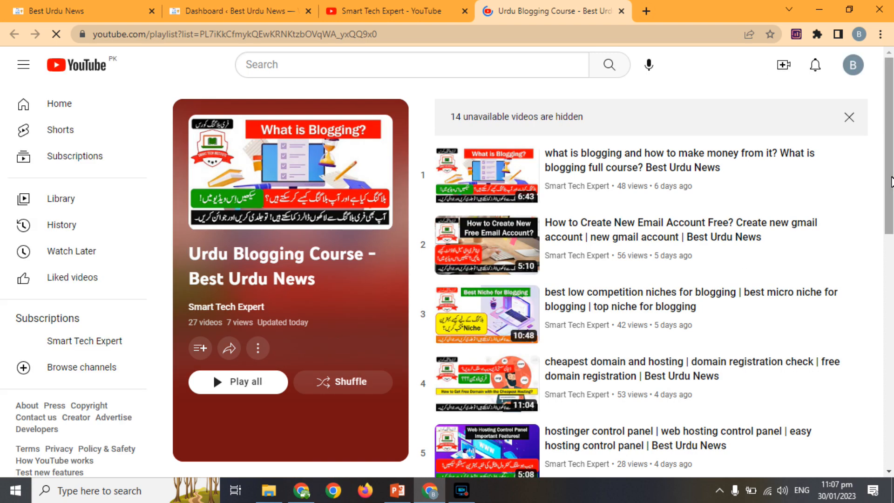
scroll(891, 181, "down", 4)
scroll(495, 186, "down", 6)
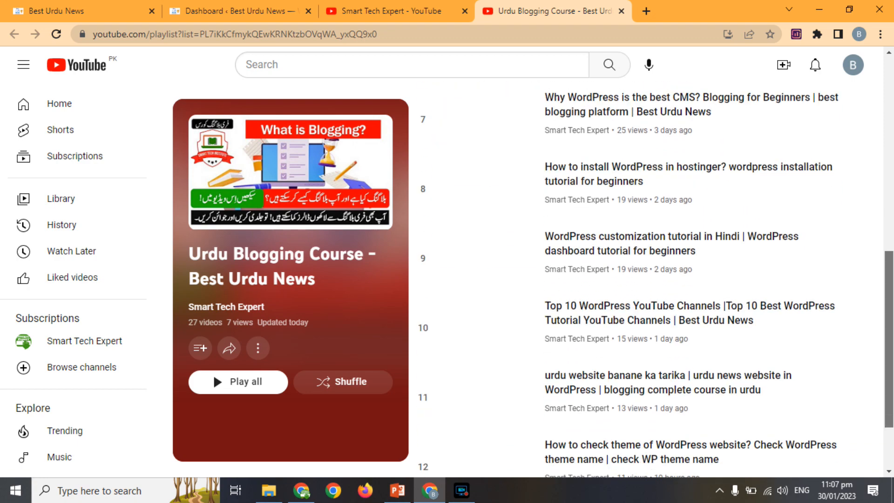
scroll(495, 130, "up", 12)
Return to the Best Urdu News website and view the header area of its home page.
left_click_drag(153, 35, 210, 5)
left_click(209, 7)
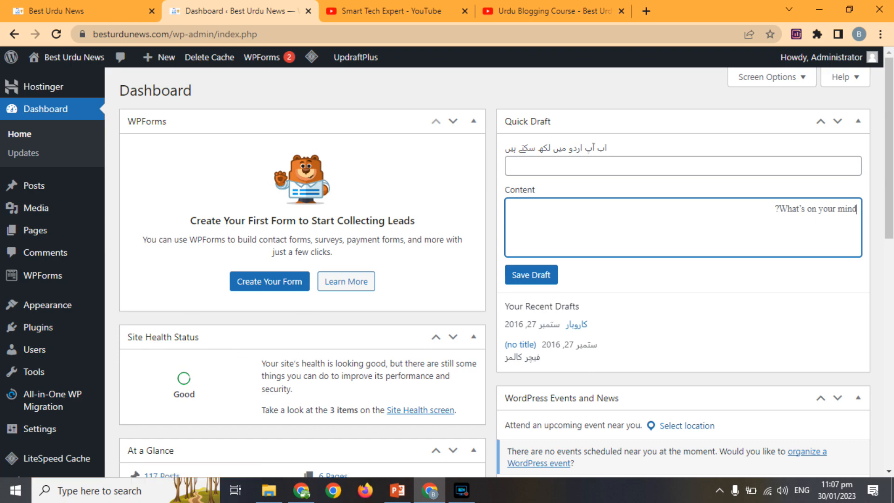
left_click(100, 7)
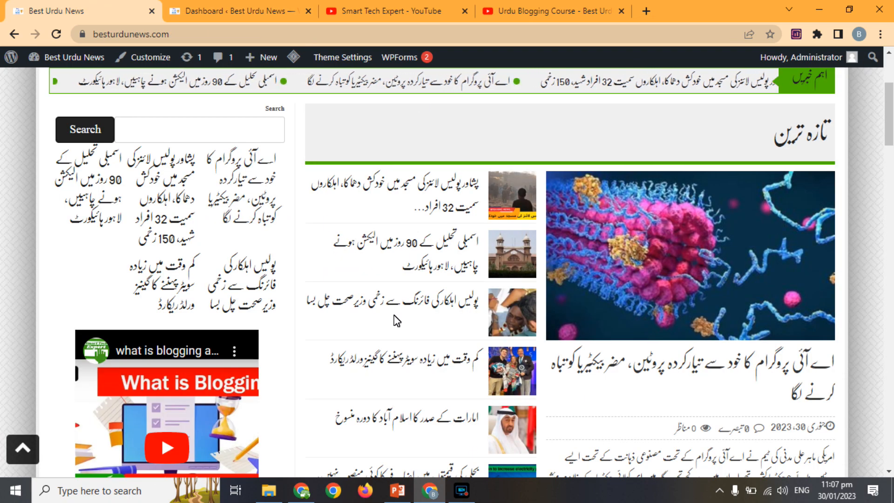
scroll(886, 90, "up", 2)
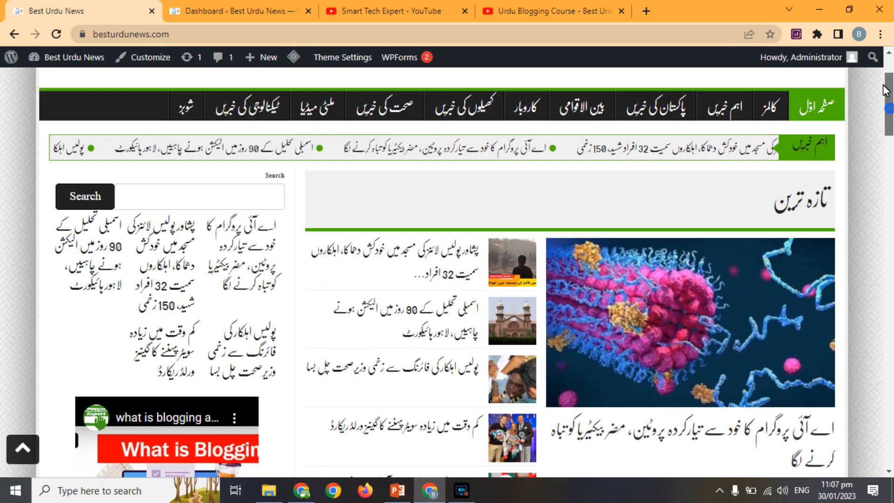
scroll(886, 91, "up", 2)
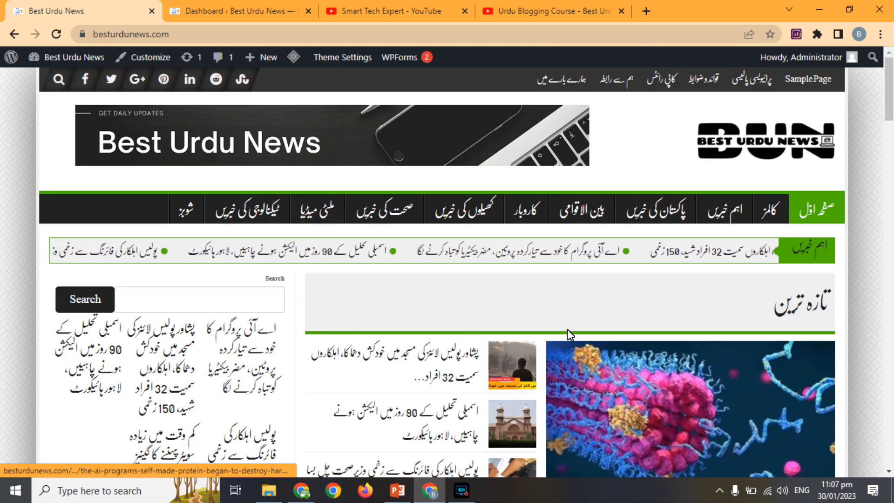
From the WordPress dashboard, search the plugins available to add for "whatsapp".
left_click(233, 10)
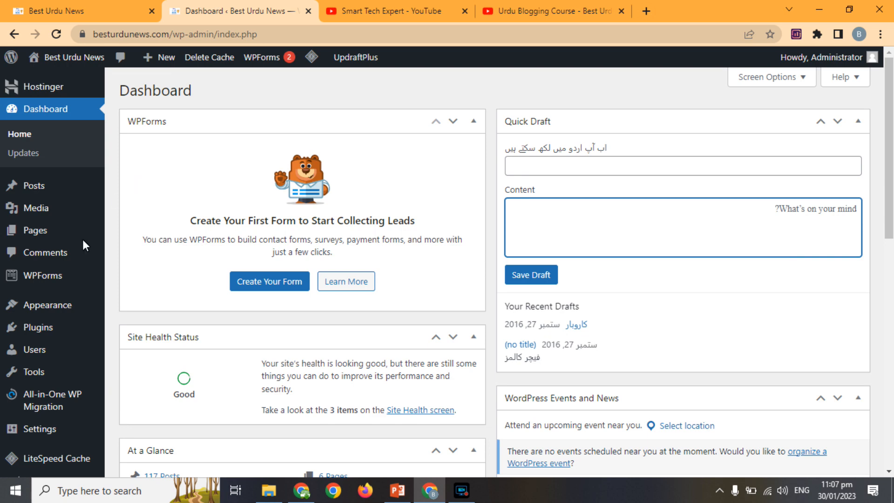
mouse_move(35, 329)
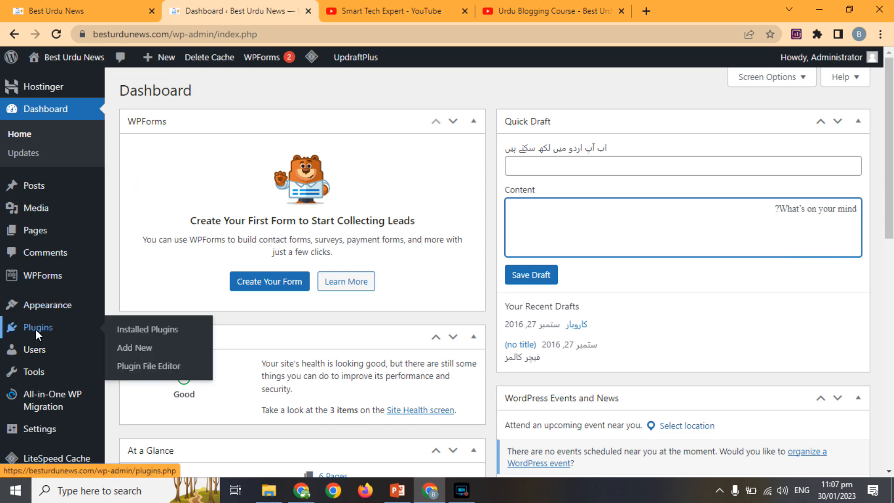
left_click(130, 347)
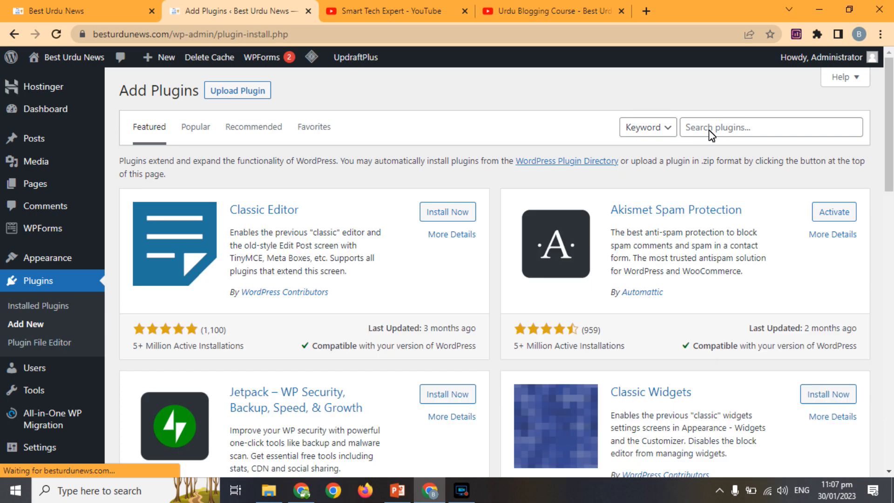
left_click(709, 133)
type("whatsapp")
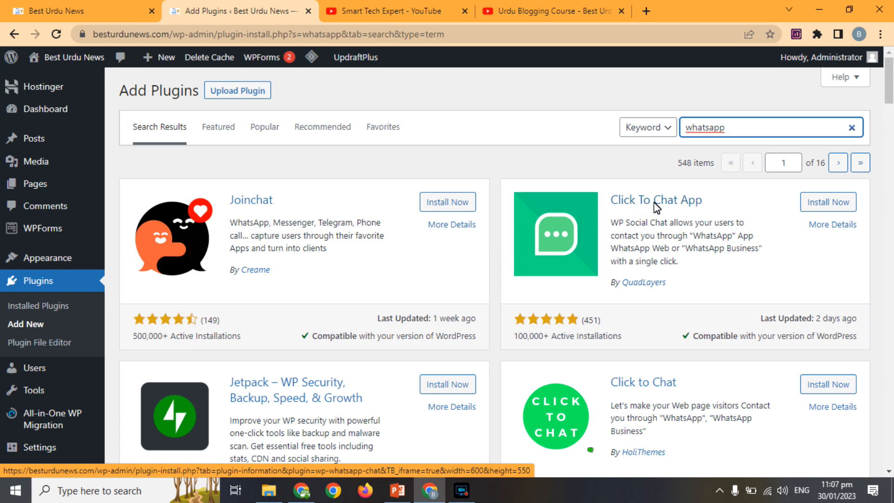
Check the Click To Chat App plugin's installations, compatibility and last update, and install and activate it.
triple_click(536, 335)
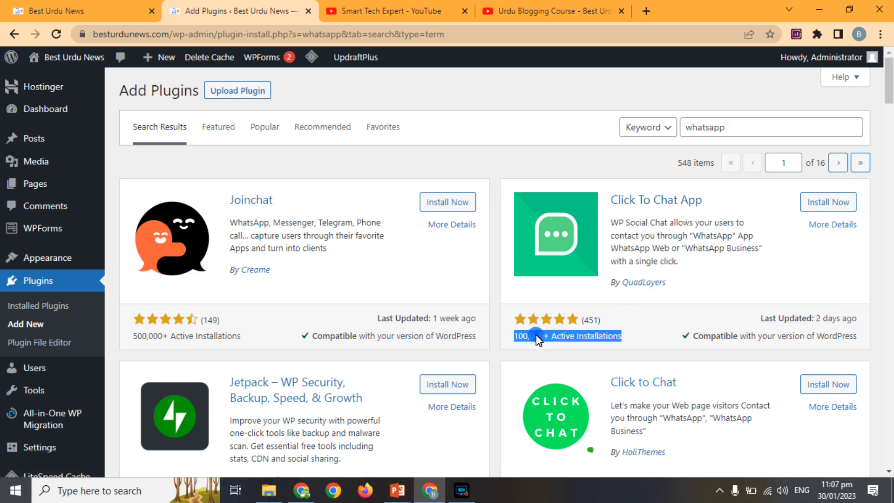
triple_click(770, 339)
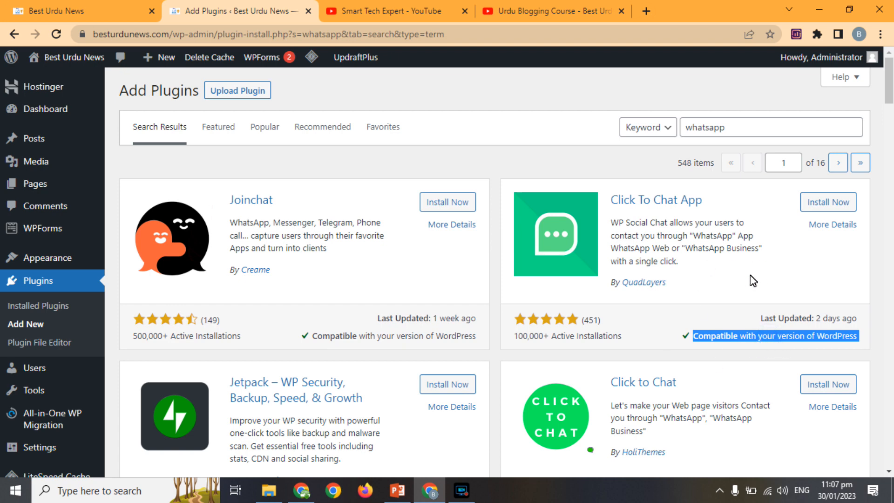
triple_click(818, 320)
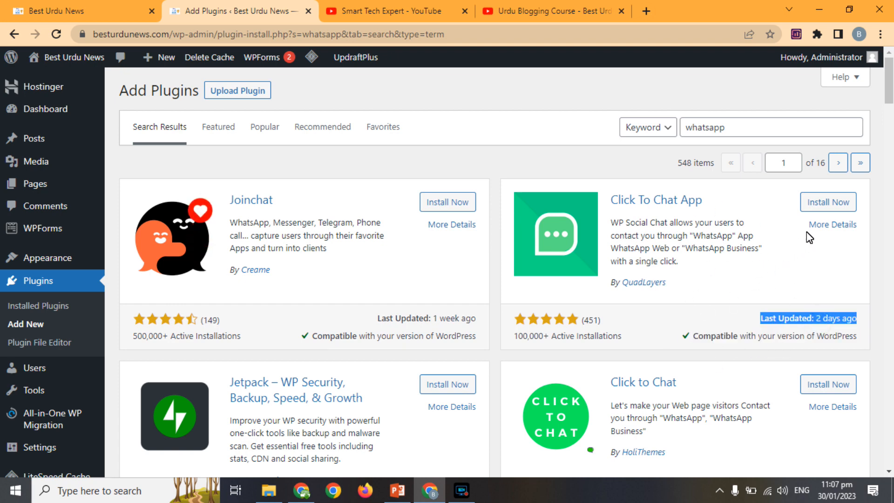
left_click(829, 202)
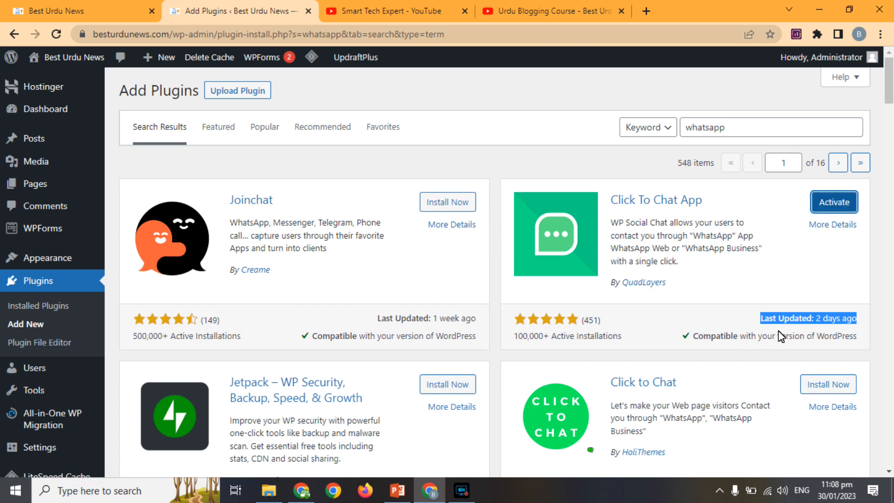
left_click(839, 203)
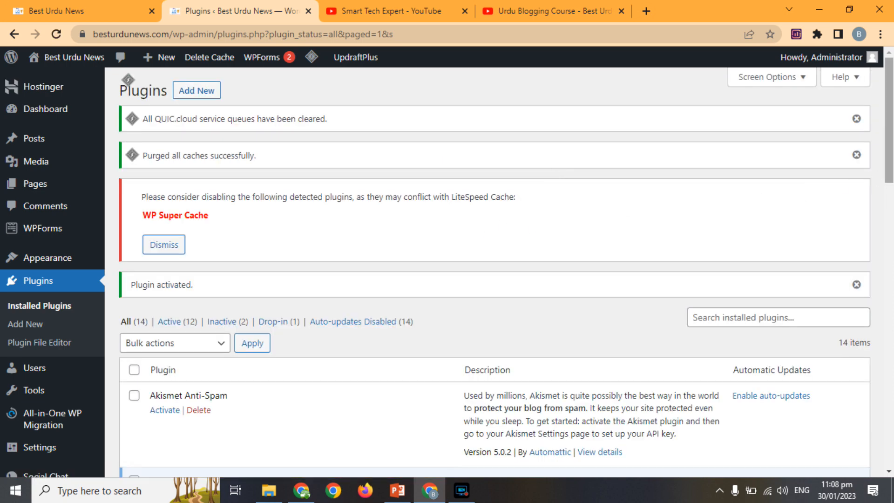
Open the settings of the Social Chat plugin from the installed plugins and read through its Welcome page.
left_click_drag(889, 158, 891, 308)
scroll(578, 384, "down", 4)
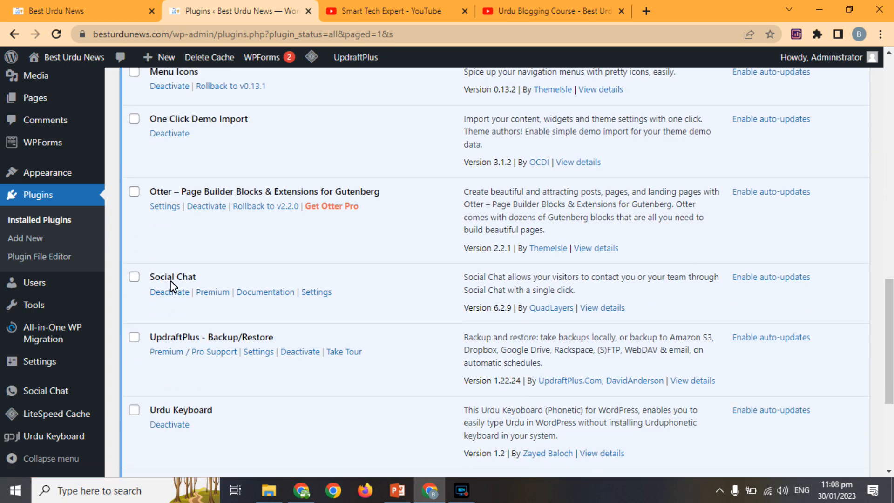
left_click(316, 293)
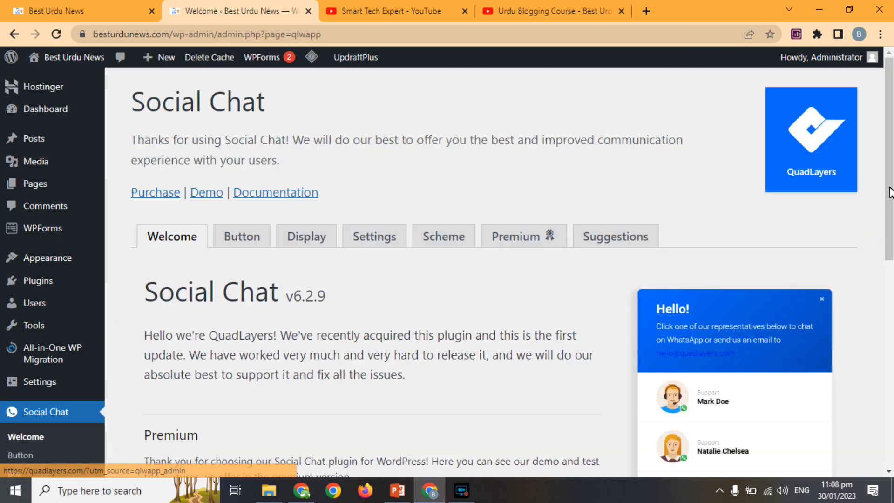
left_click_drag(890, 167, 890, 311)
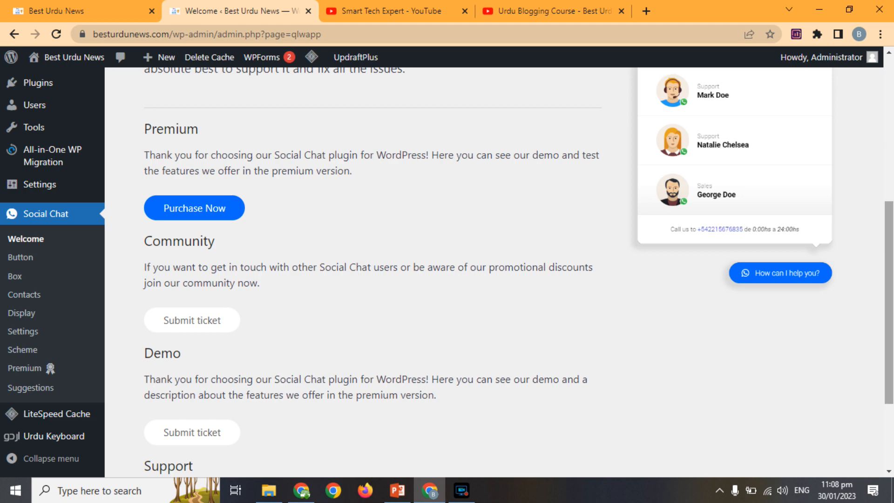
left_click_drag(889, 259, 865, 145)
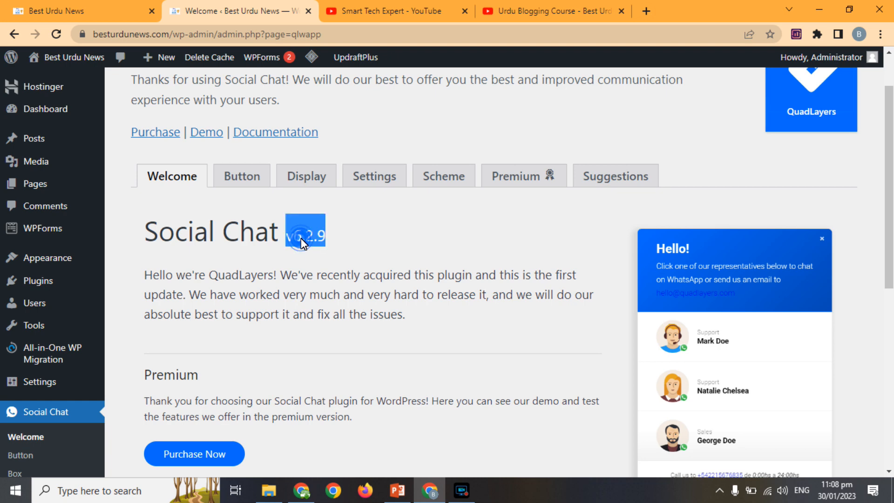
Review the Button options of the Social Chat plugin.
left_click(239, 180)
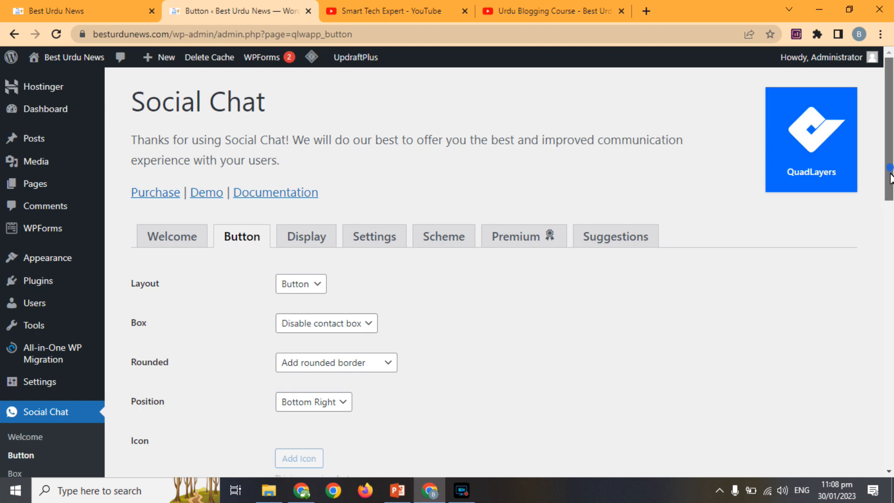
scroll(890, 272, "down", 5)
left_click_drag(890, 272, 854, 135)
Reload the Best Urdu News home page and test its "How can I help you?" chat button.
left_click(70, 11)
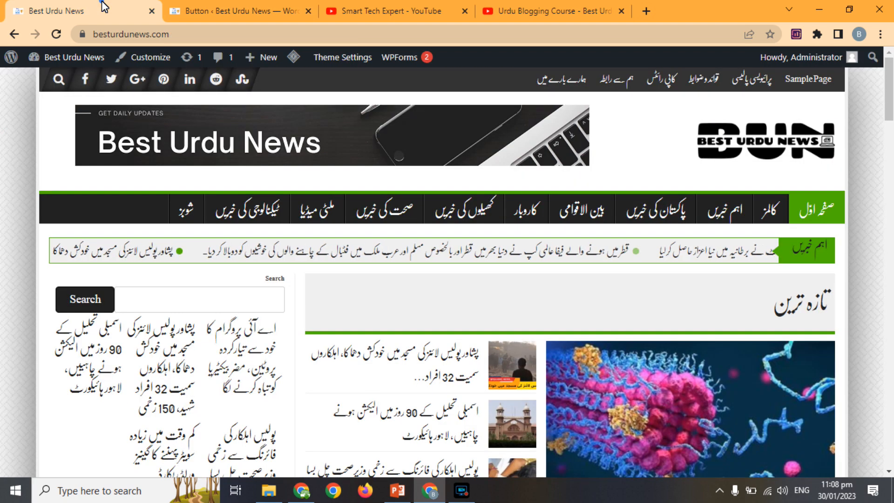
left_click(56, 34)
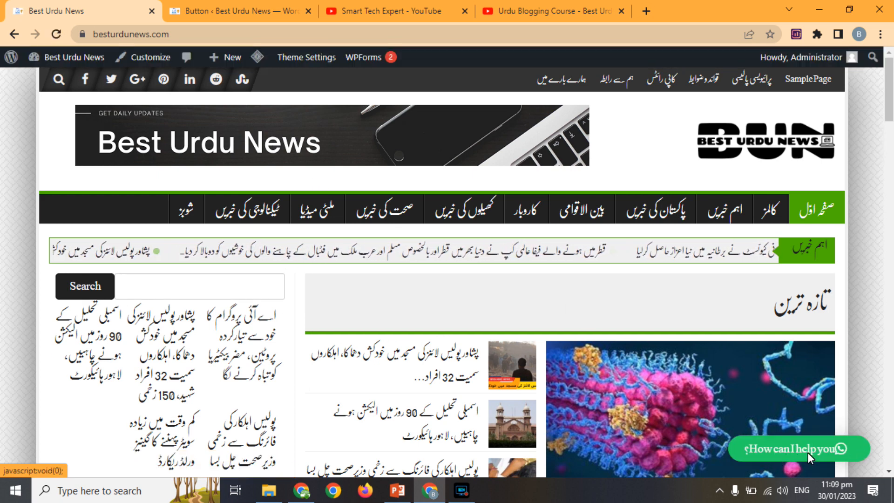
left_click(814, 450)
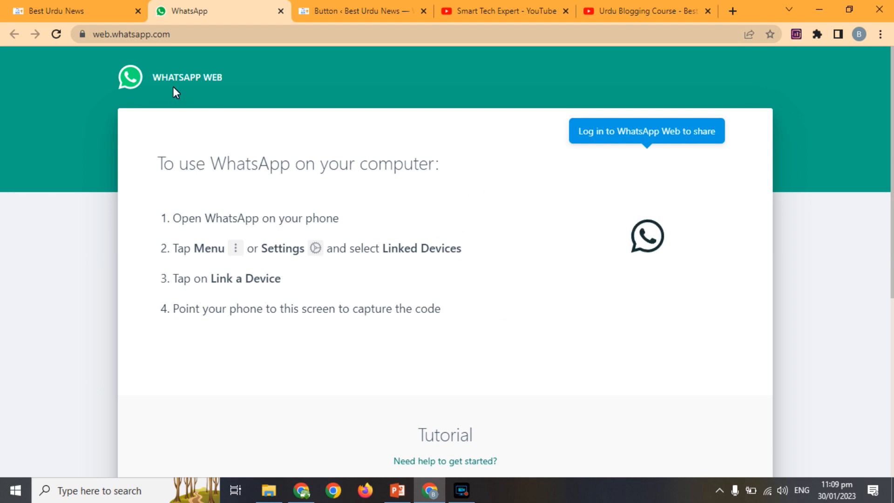
left_click(119, 10)
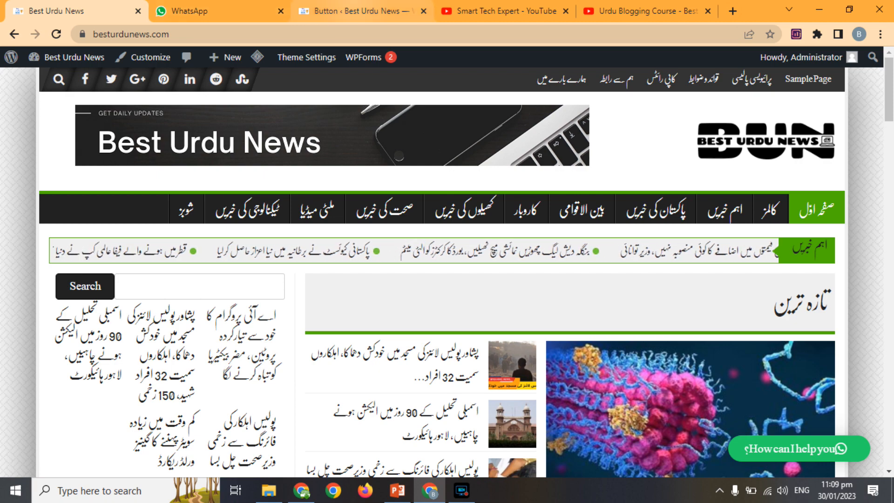
Return to the Social Chat configuration and review its Display and Settings options.
left_click(355, 9)
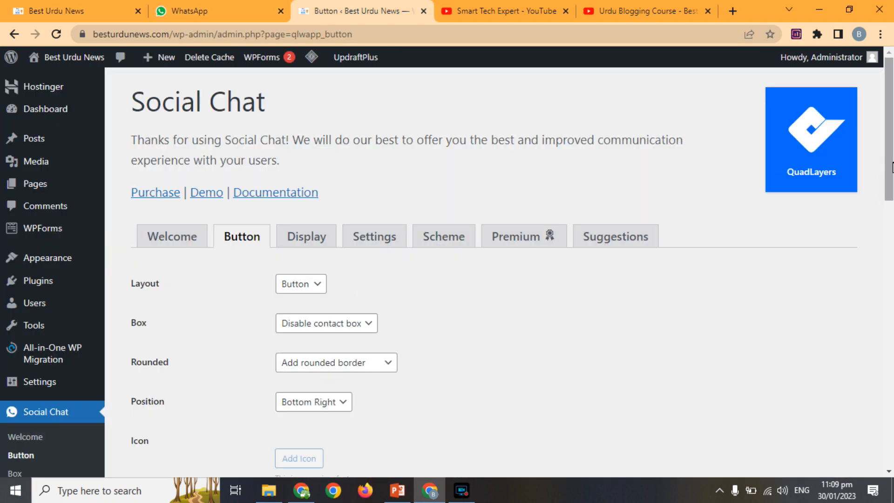
left_click(319, 246)
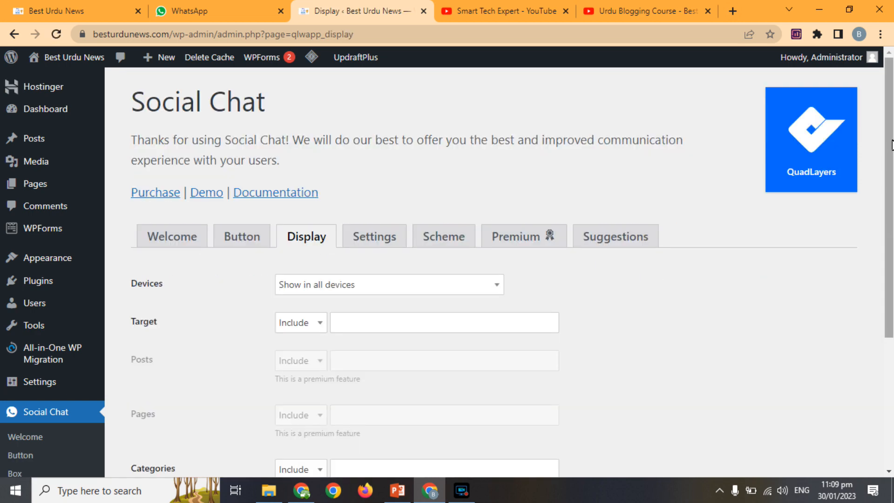
left_click_drag(888, 140, 892, 271)
scroll(590, 136, "up", 5)
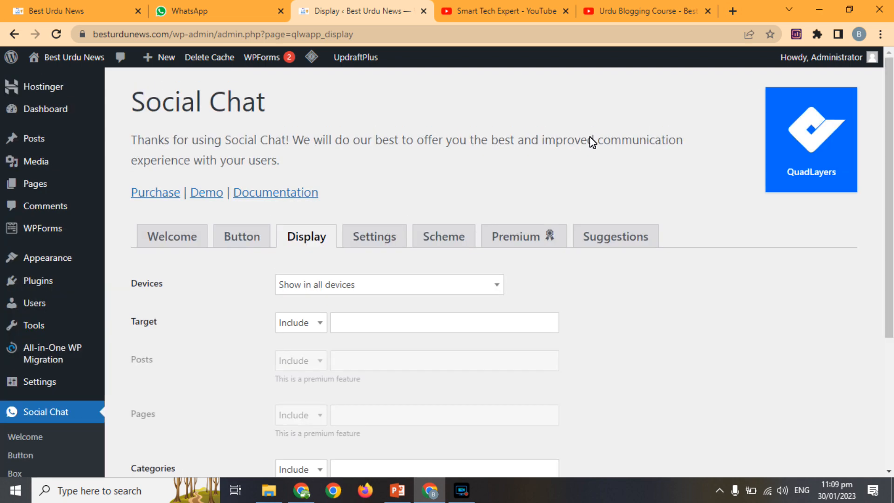
left_click(383, 236)
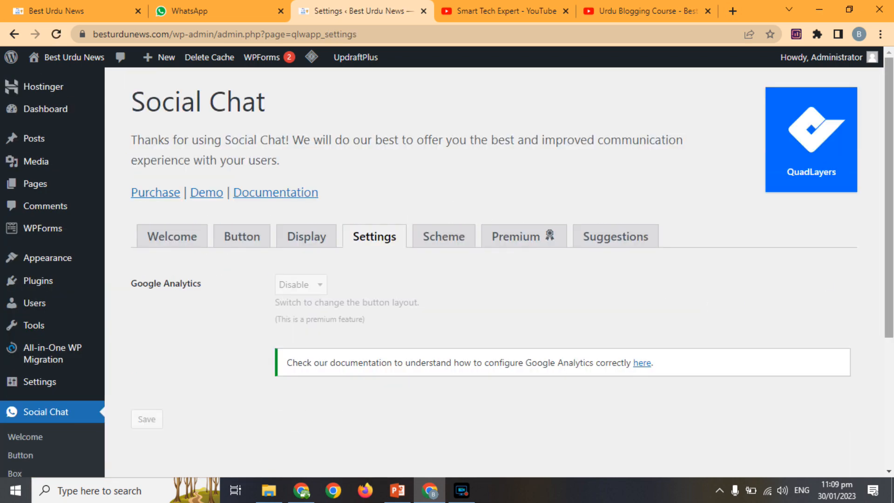
mouse_move(889, 158)
left_mouse_down()
mouse_move(890, 249)
mouse_move(889, 157)
left_mouse_up()
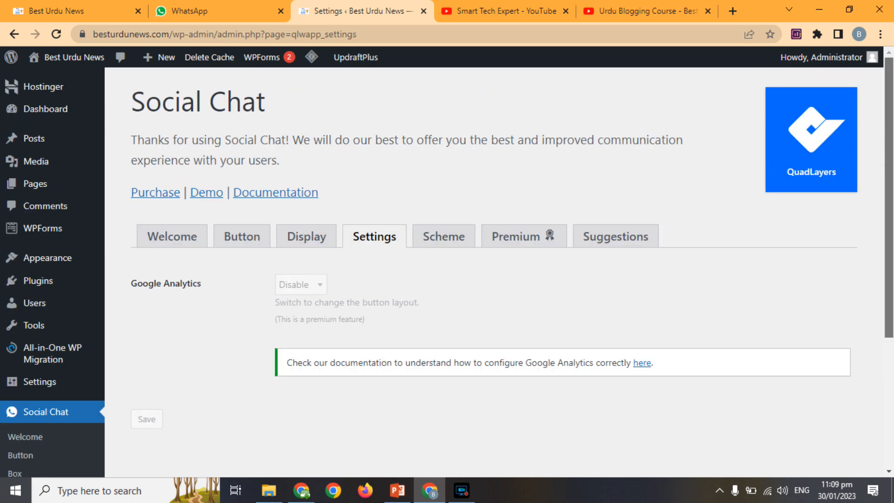
Review the Scheme options of Social Chat, including the available font families, leaving the font unchanged.
left_click(446, 239)
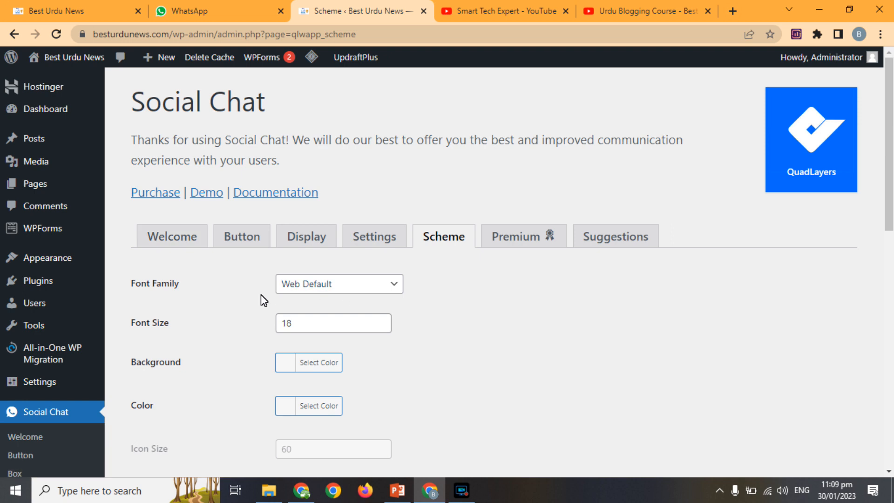
left_click(309, 289)
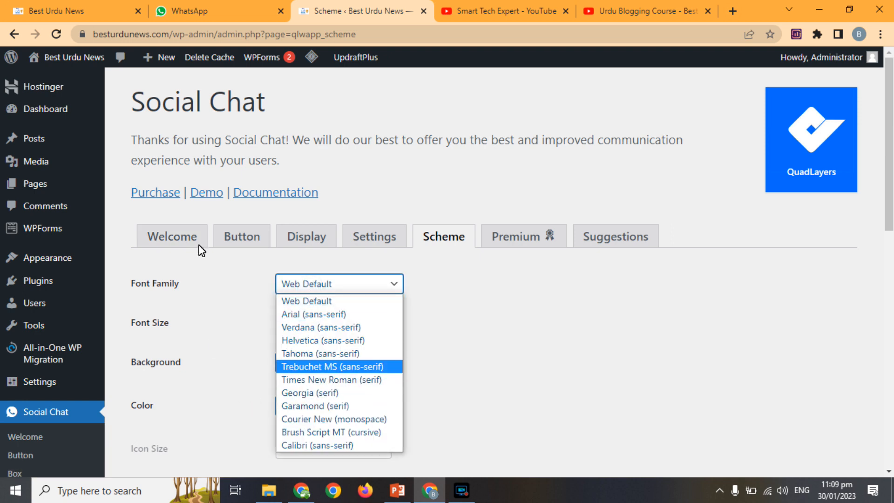
left_click(178, 222)
Look over the Social Chat Welcome page again and go back to the Button options.
left_click(178, 239)
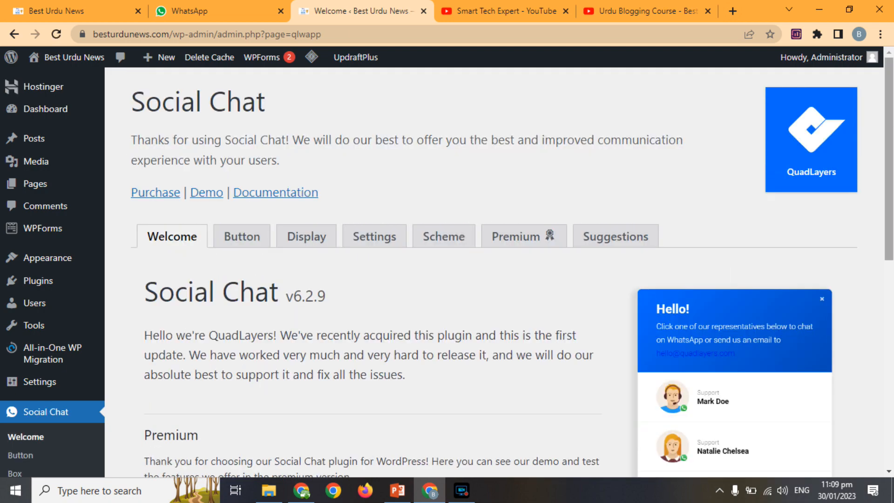
scroll(888, 133, "down", 10)
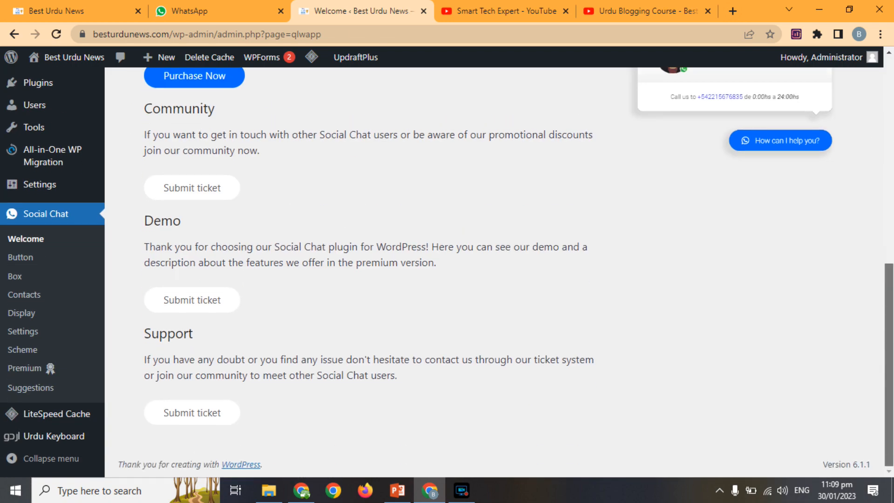
scroll(307, 258, "up", 5)
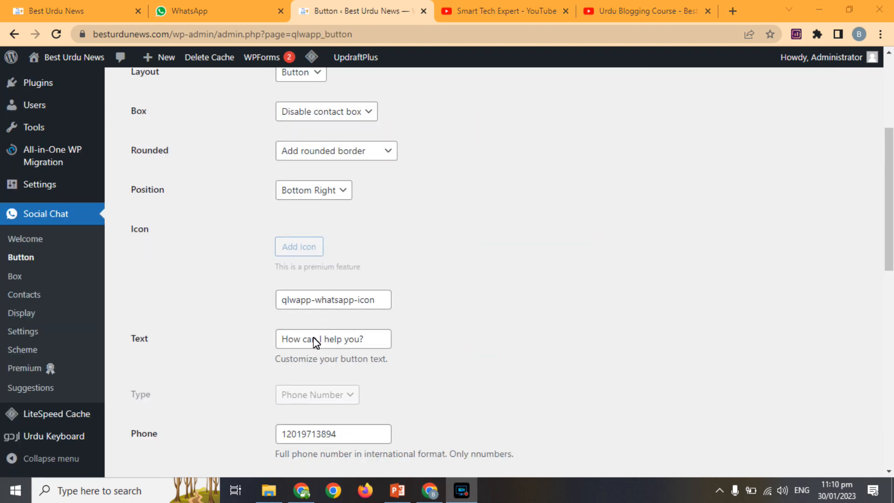
Set the chat button's text to "کیا آپ میرے ساتھ بات کرنا چاہیں گے" and save the Button options.
triple_click(316, 342)
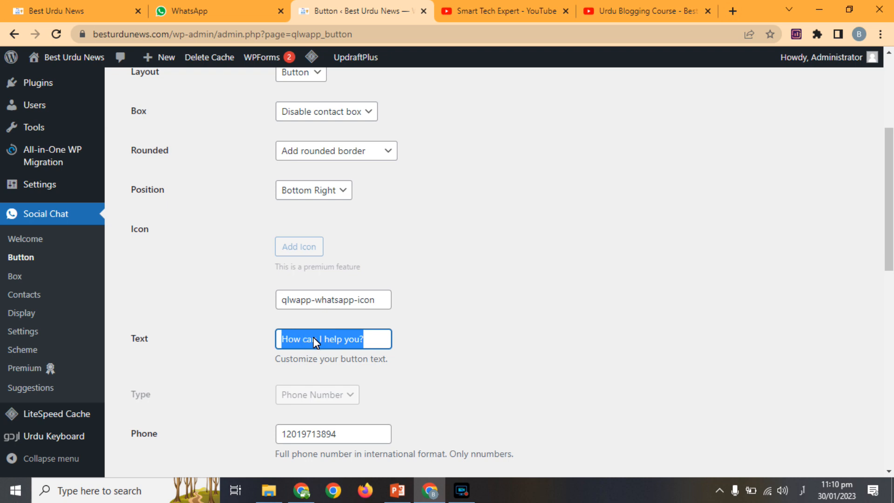
type("م")
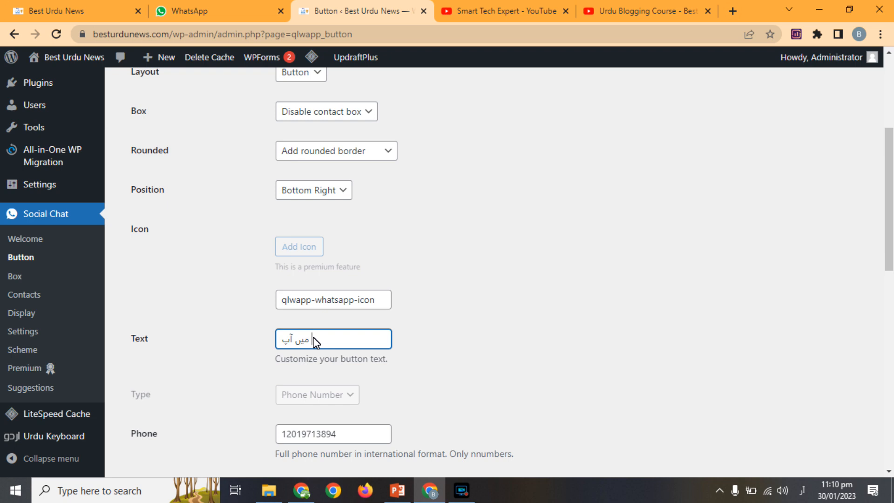
type("یں آپ")
key("ctrl+a")
type("کیا آپ میرے ساتھ بات کرنا چ")
scroll(512, 270, "down", 10)
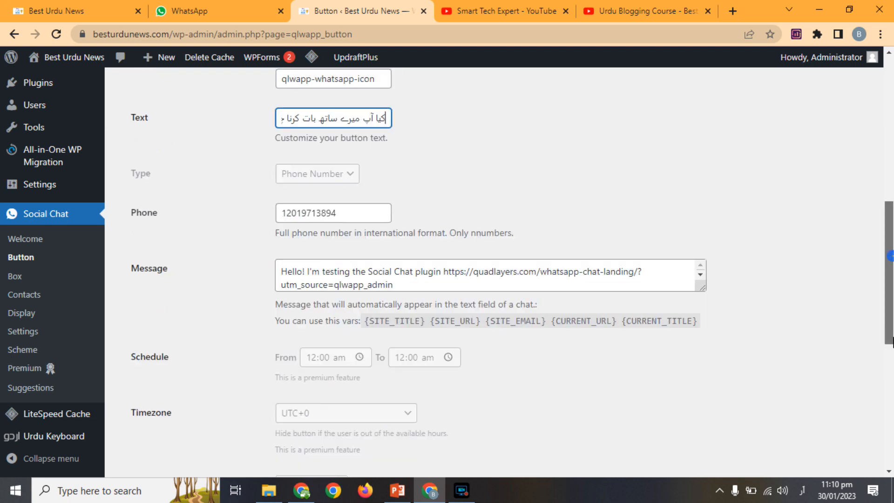
left_click_drag(889, 395, 888, 130)
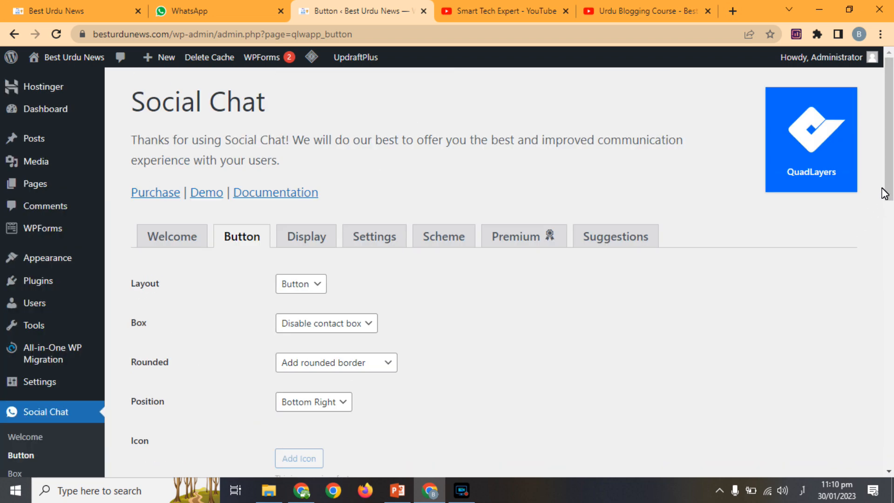
left_click_drag(886, 191, 890, 322)
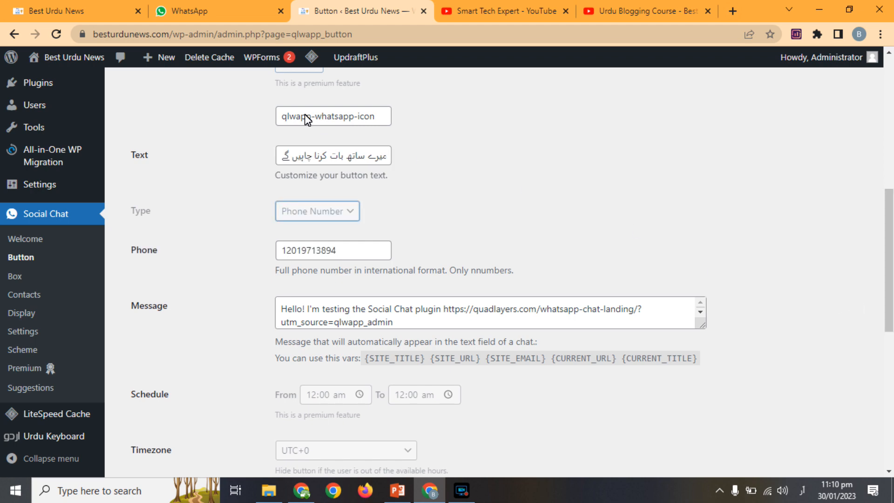
scroll(187, 432, "down", 10)
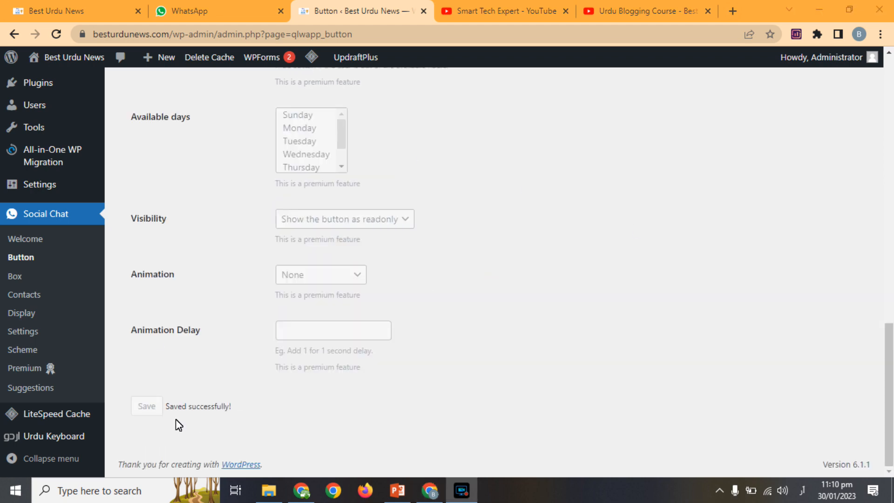
Reload Best Urdu News, open the Peshawar police lines mosque article, test its chat button and close the old WhatsApp tab.
left_click(99, 2)
left_click(177, 32)
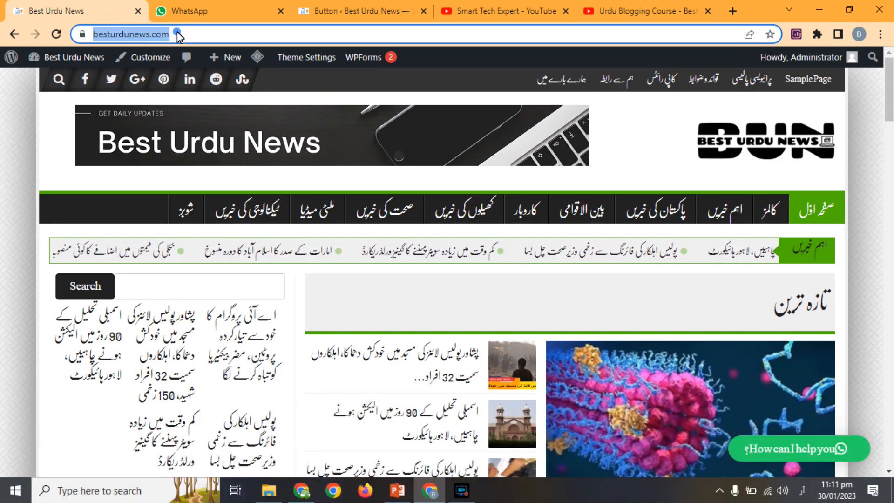
key("Return")
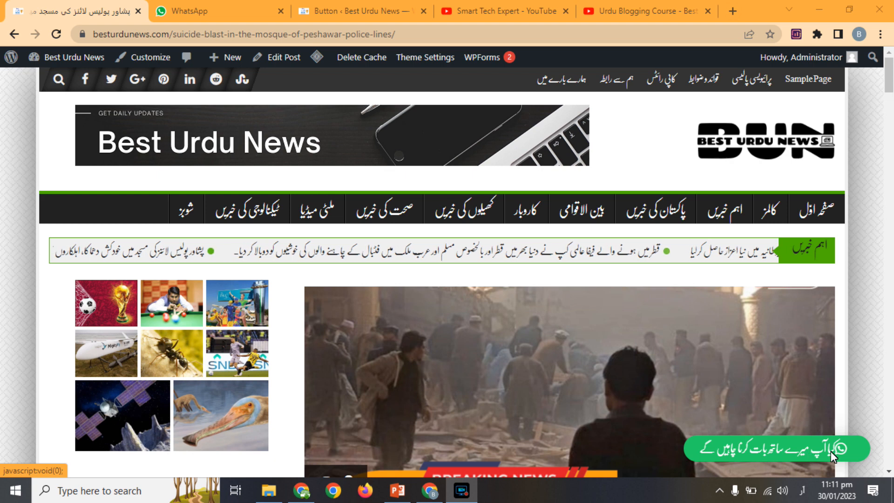
left_click(758, 448)
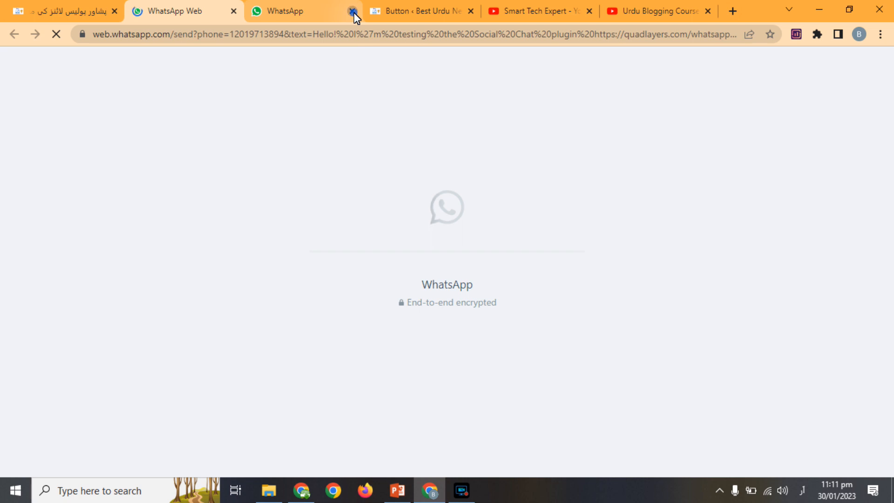
left_click(352, 12)
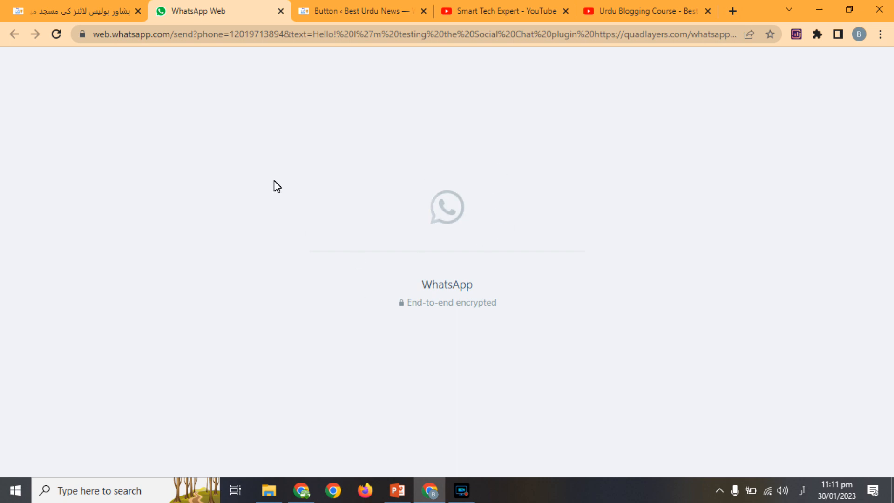
Return to the Best Urdu News home page and open the Pakistani cueist article from the news ticker to check its chat button.
left_click(74, 6)
left_click(818, 207)
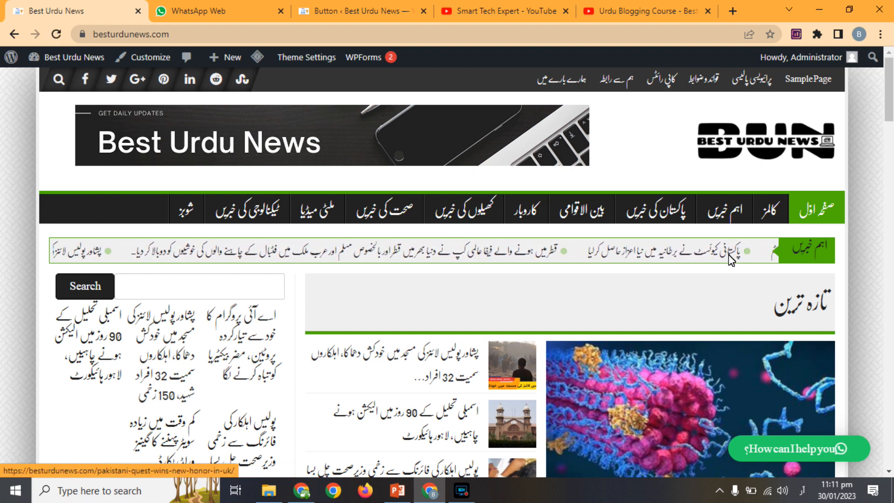
left_click(705, 256)
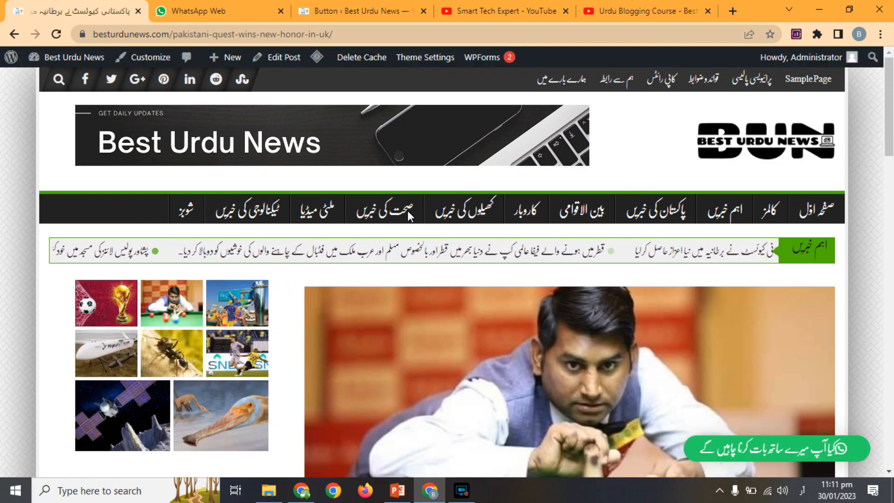
mouse_move(311, 211)
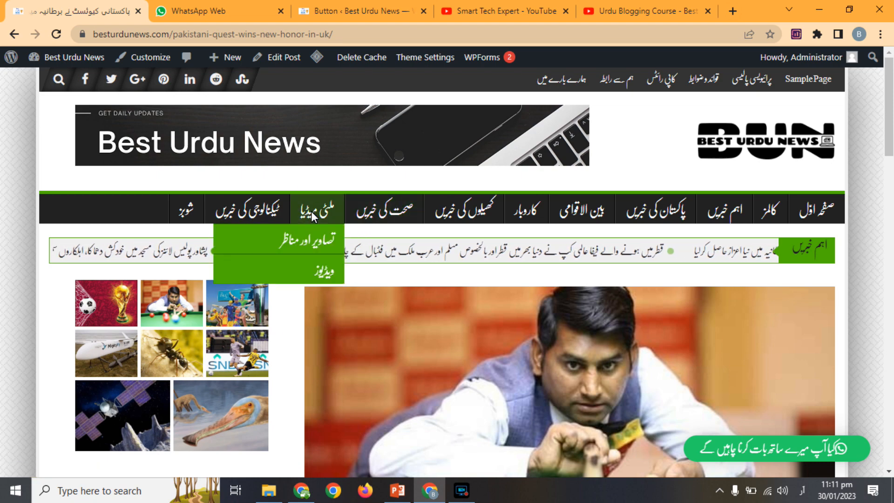
Switch to YouTube and browse the created playlists of the Smart Tech Expert channel.
left_click(486, 5)
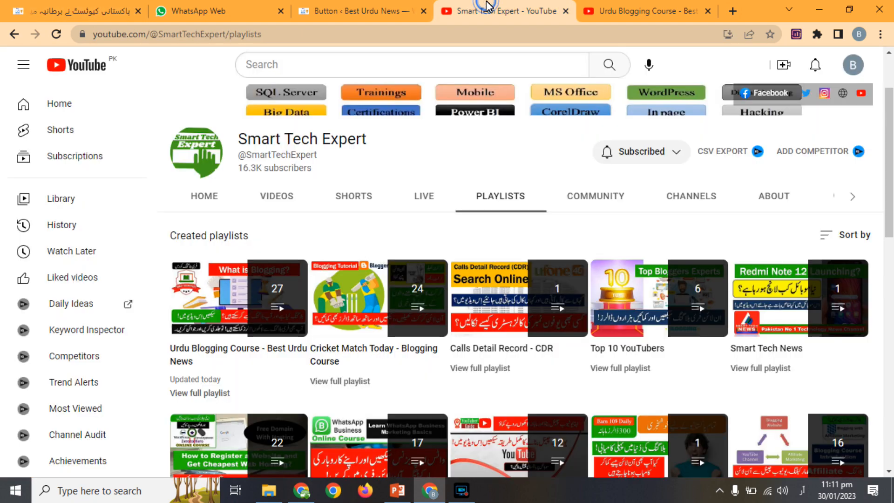
left_click(607, 5)
left_click(525, 5)
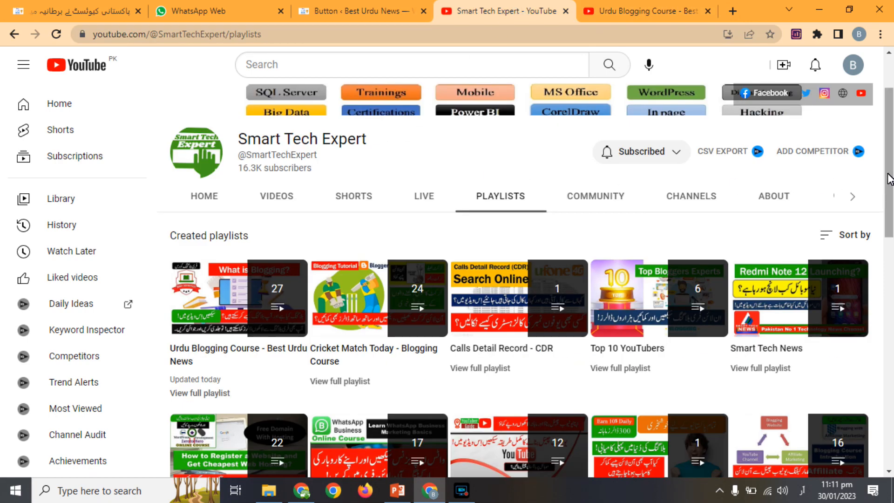
left_click_drag(889, 180, 874, 411)
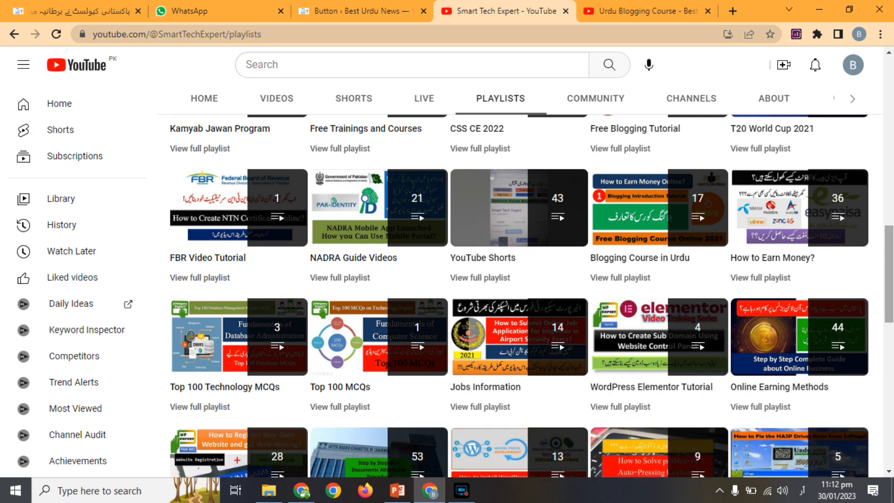
scroll(890, 333, "down", 3)
left_click_drag(890, 333, 876, 144)
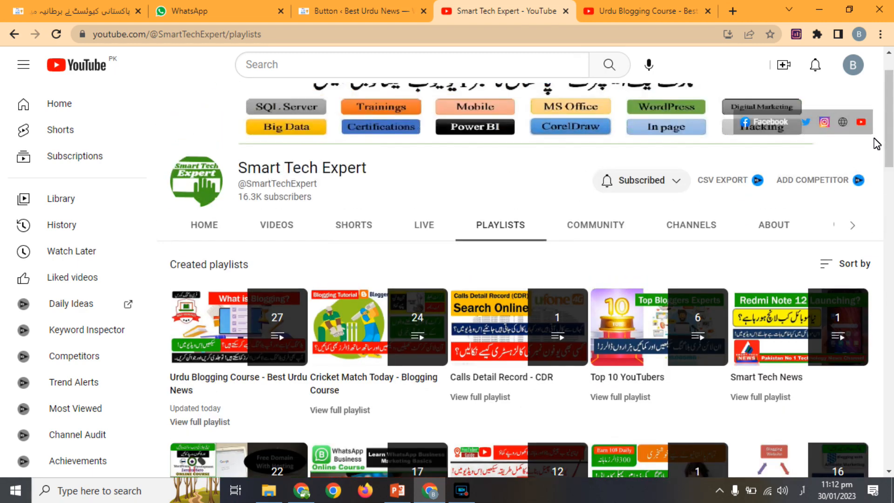